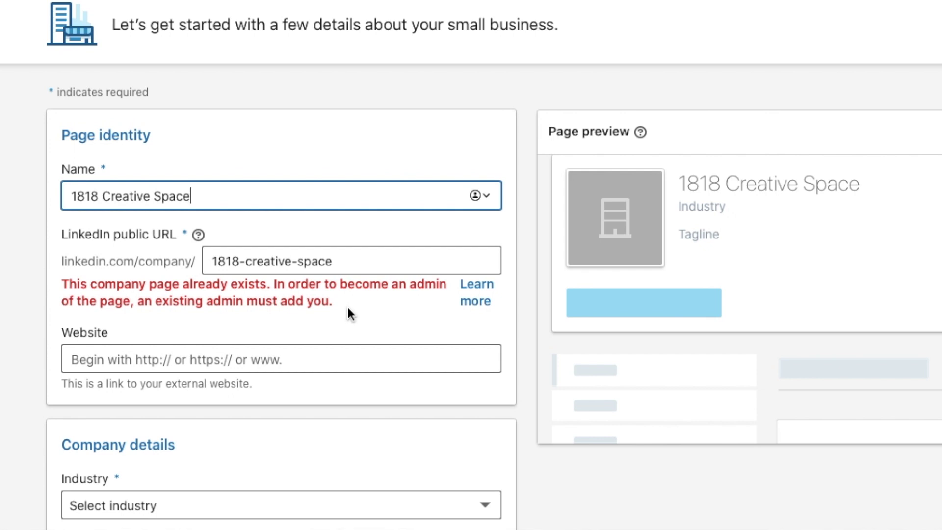
Change the page name to 1818 Creative Studio and its LinkedIn public URL to 1818creativestudio.
{"action": "double_click", "coordinate": [267, 197]}
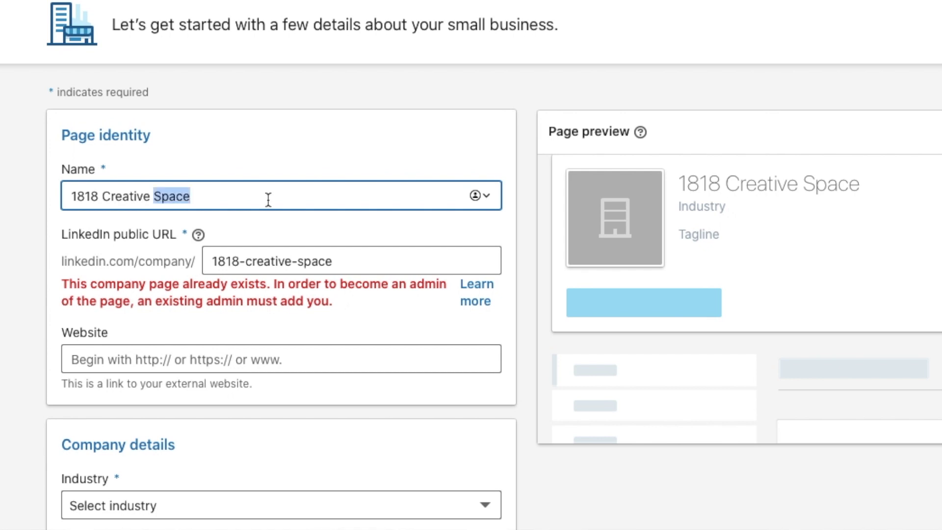
{"action": "type", "text": "Studio"}
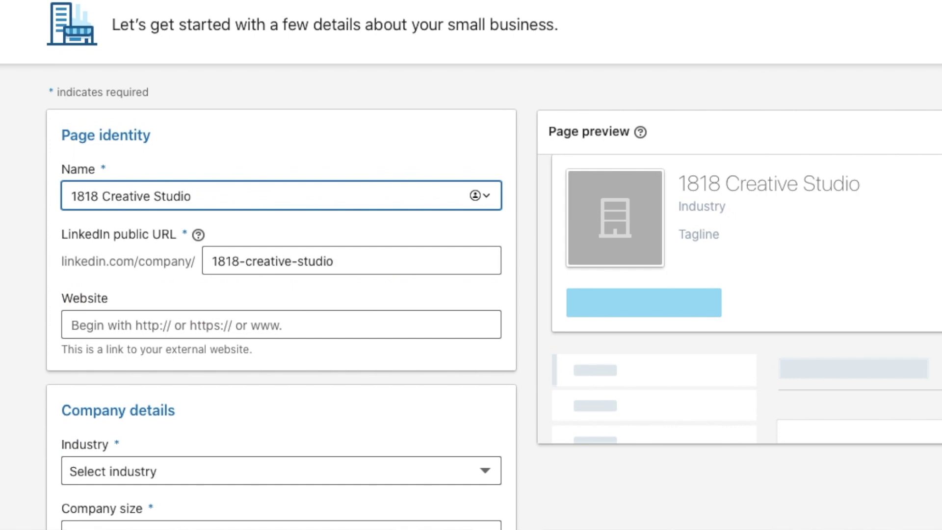
{"action": "left_click", "coordinate": [415, 261]}
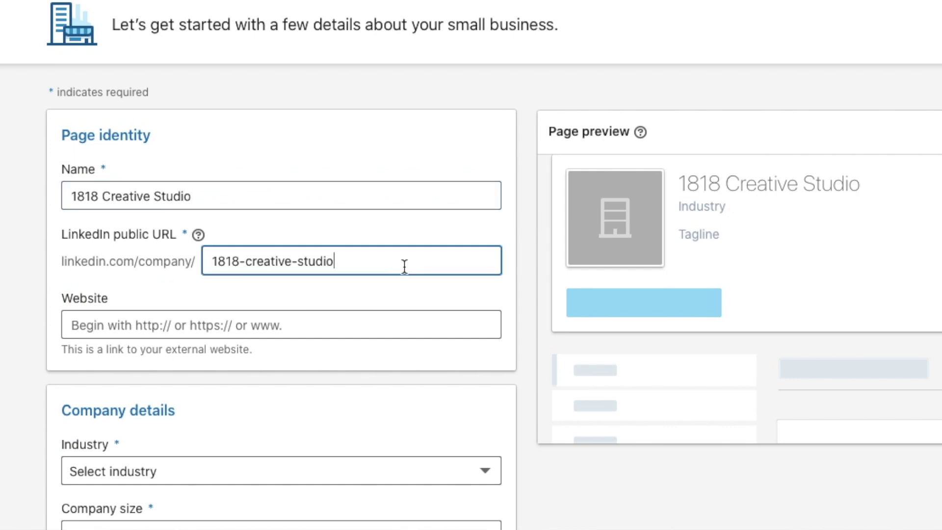
{"action": "left_click", "coordinate": [298, 261]}
{"action": "key", "text": "BackSpace"}
{"action": "left_click", "coordinate": [363, 261]}
{"action": "left_click", "coordinate": [246, 259]}
{"action": "key", "text": "BackSpace"}
{"action": "left_click", "coordinate": [452, 265]}
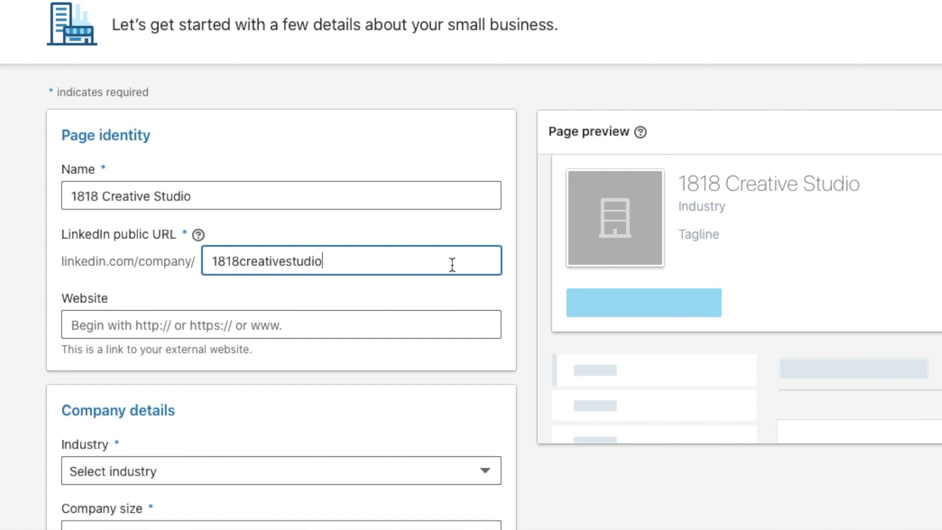
{"action": "left_click", "coordinate": [220, 328]}
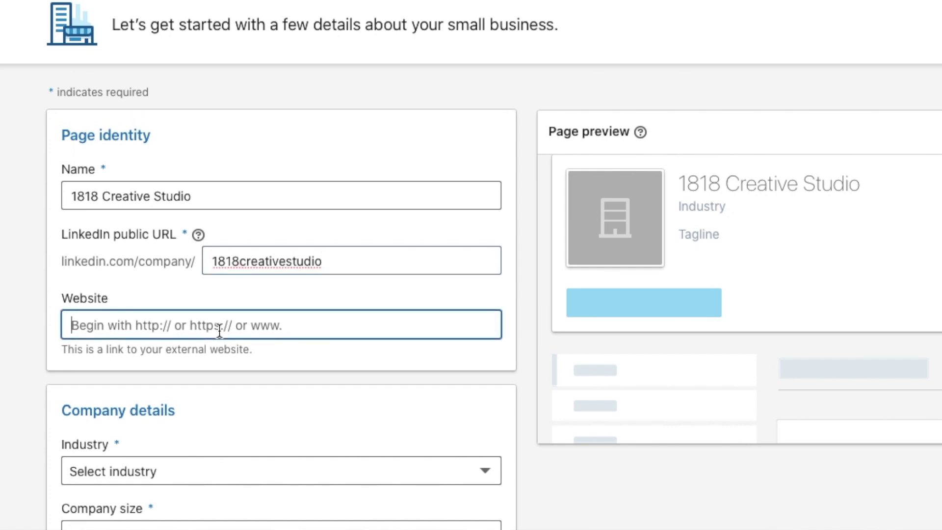
{"action": "type", "text": "www.1818creativespace.com"}
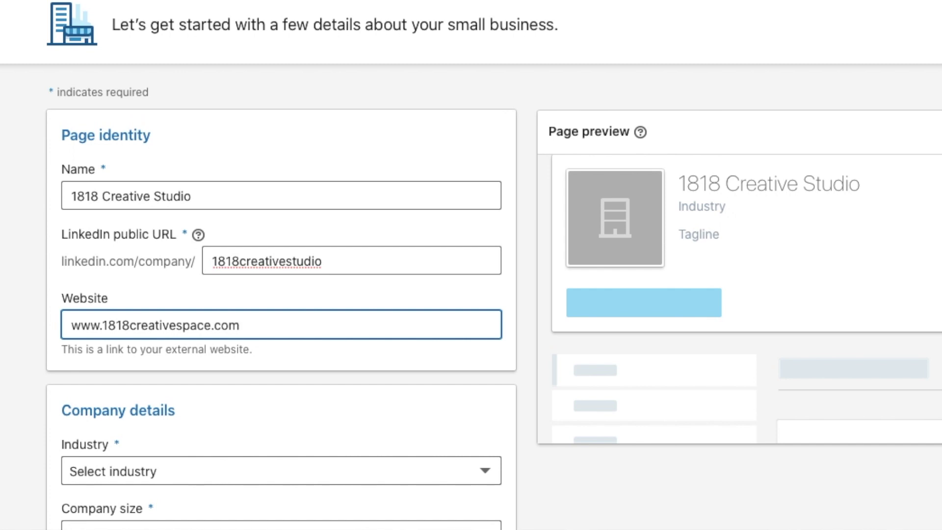
{"action": "triple_click", "coordinate": [265, 324]}
{"action": "key", "text": "BackSpace"}
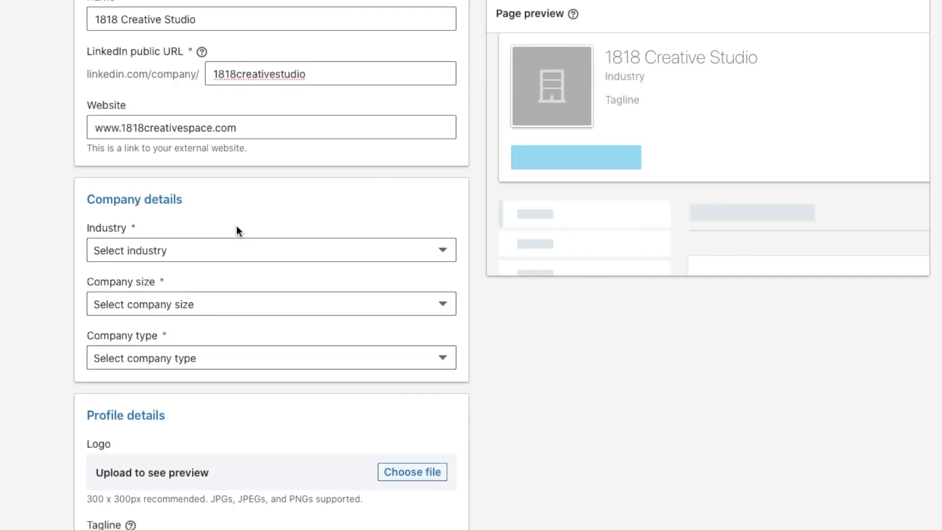
Set the company's industry to Architecture & Planning.
{"action": "scroll", "coordinate": [236, 226], "scroll_direction": "down", "scroll_amount": 1}
{"action": "scroll", "coordinate": [528, 329], "scroll_direction": "down", "scroll_amount": 2}
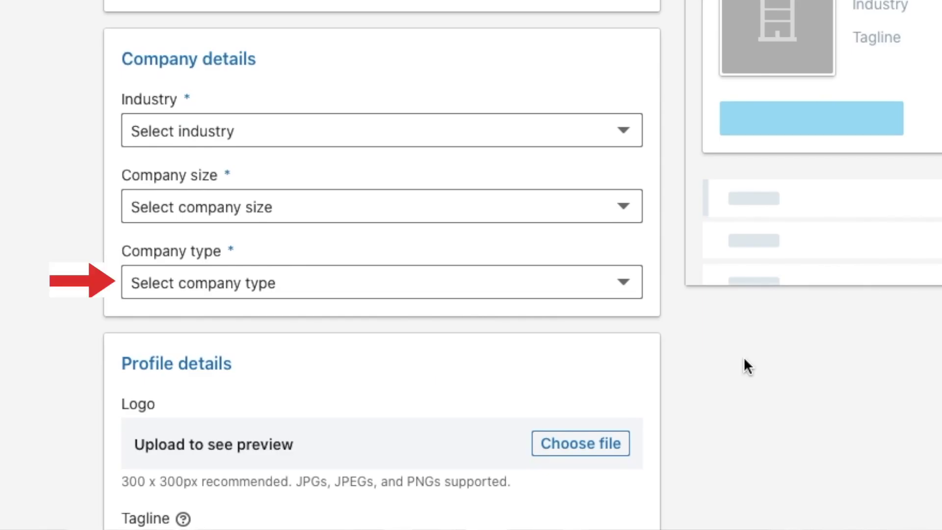
{"action": "scroll", "coordinate": [688, 293], "scroll_direction": "up", "scroll_amount": 1}
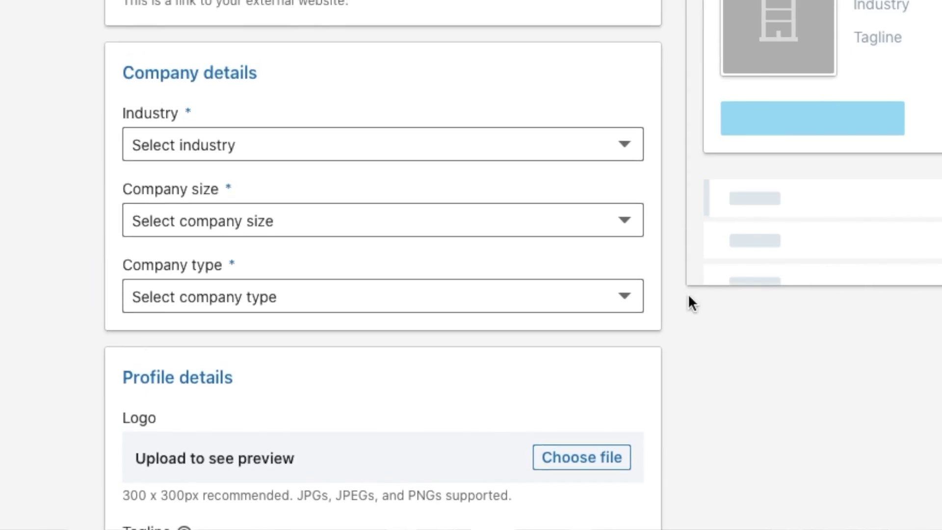
{"action": "left_click", "coordinate": [363, 154]}
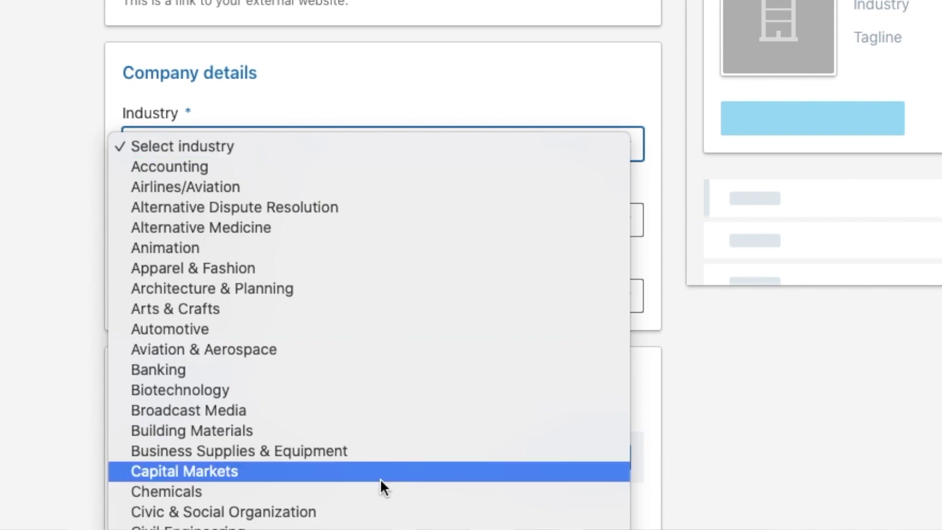
{"action": "scroll", "coordinate": [381, 478], "scroll_direction": "down", "scroll_amount": 1}
{"action": "left_click", "coordinate": [278, 267]}
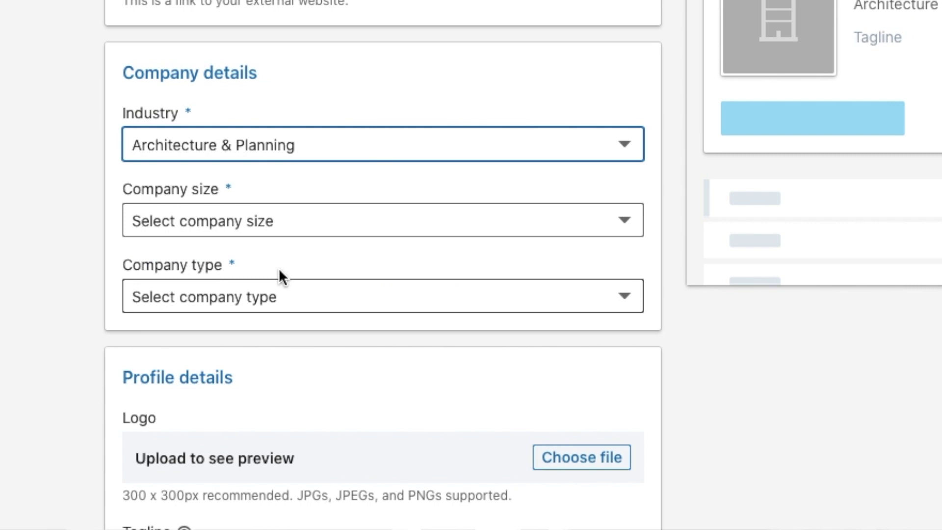
Set the company size to 2–10 employees and the company type to Privately held.
{"action": "left_click", "coordinate": [268, 219]}
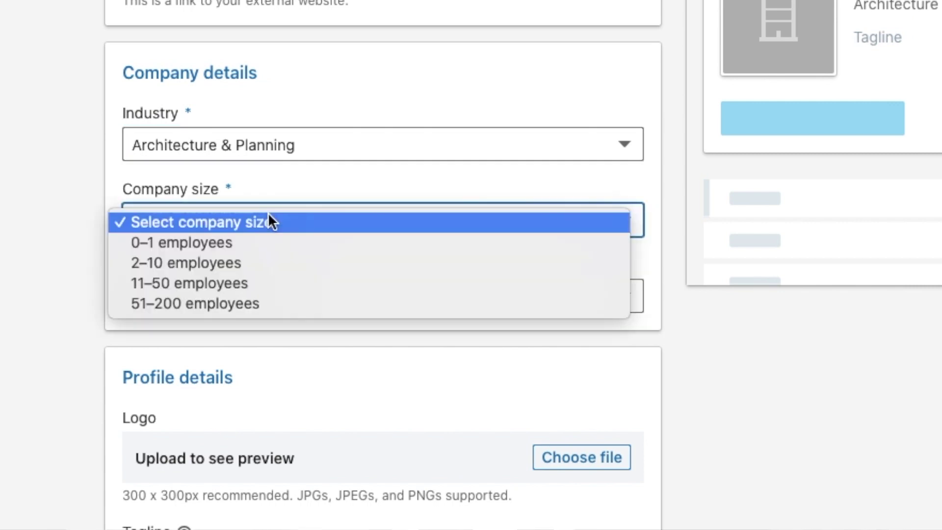
{"action": "left_click", "coordinate": [272, 260]}
{"action": "left_click", "coordinate": [327, 297]}
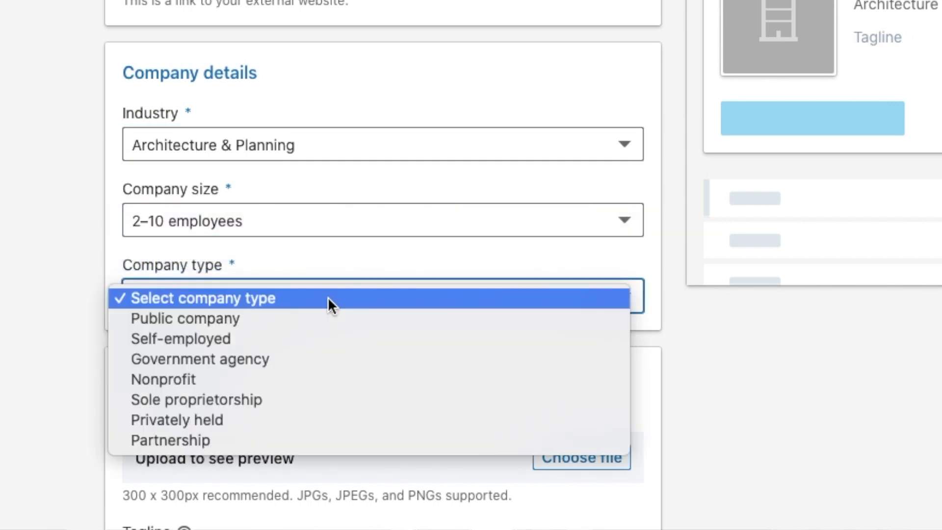
{"action": "left_click", "coordinate": [314, 419]}
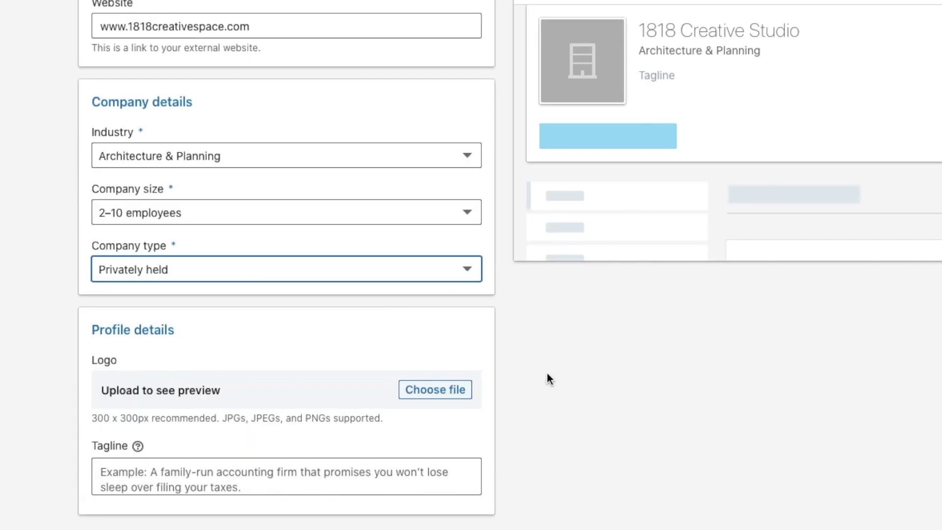
Upload the image file Logo.jpg as the company logo in the profile details.
{"action": "scroll", "coordinate": [546, 374], "scroll_direction": "down", "scroll_amount": 2}
{"action": "left_click_drag", "start_coordinate": [91, 288], "coordinate": [119, 288]}
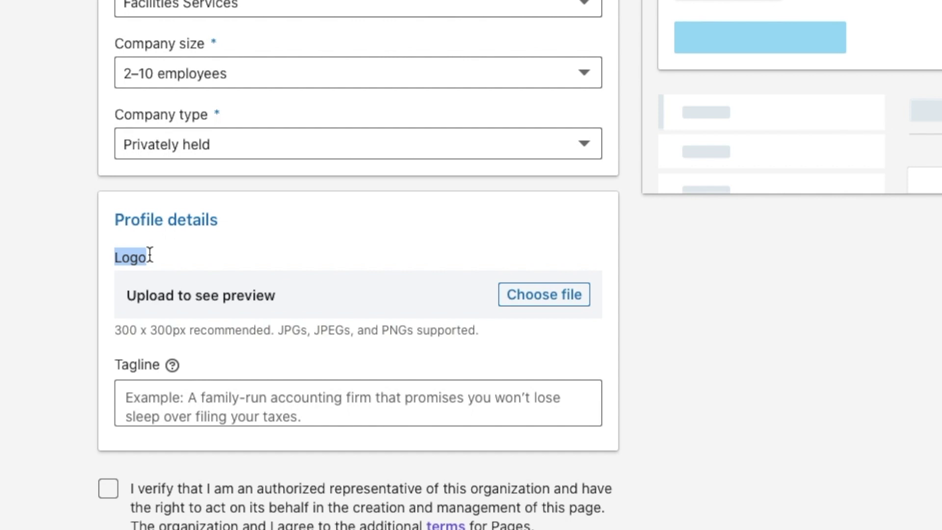
{"action": "left_click", "coordinate": [543, 300]}
{"action": "left_click", "coordinate": [247, 81]}
{"action": "double_click", "coordinate": [248, 81]}
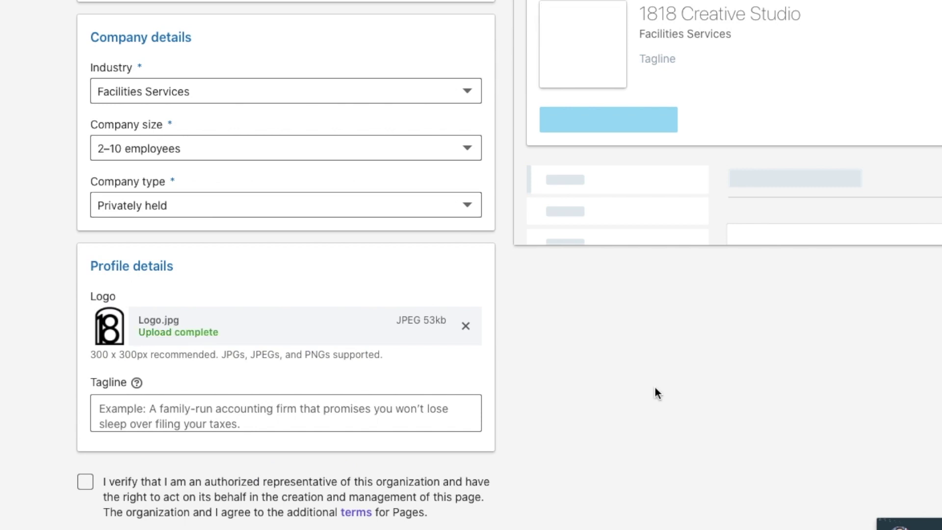
{"action": "scroll", "coordinate": [657, 392], "scroll_direction": "down", "scroll_amount": 1}
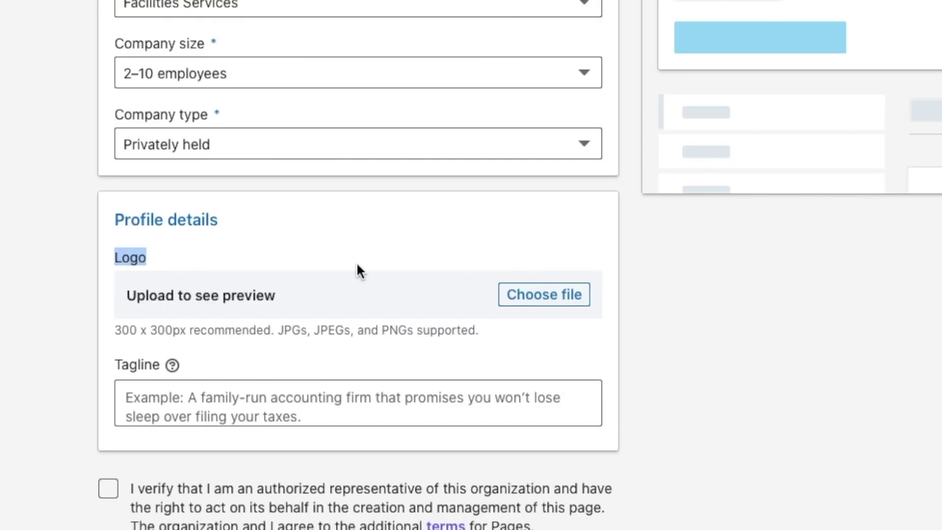
{"action": "left_click", "coordinate": [356, 261]}
{"action": "left_click_drag", "start_coordinate": [76, 343], "coordinate": [486, 331]}
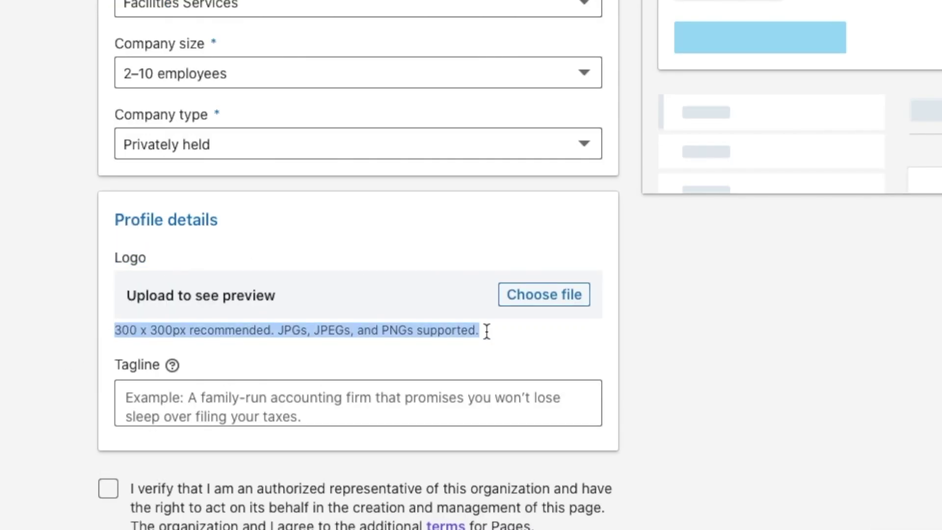
{"action": "left_click", "coordinate": [553, 338]}
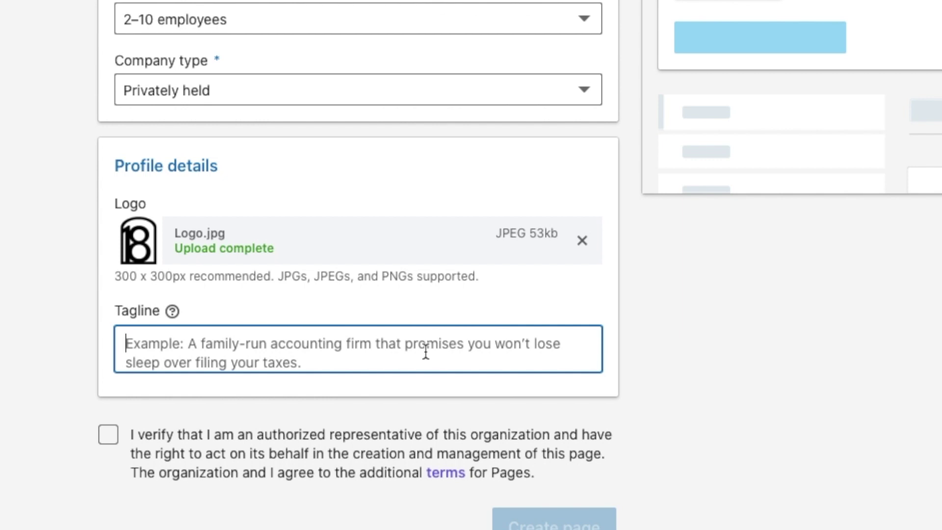
Check the tagline help, then enter the tagline "Your Remote Creative Workplace...".
{"action": "left_click", "coordinate": [177, 316]}
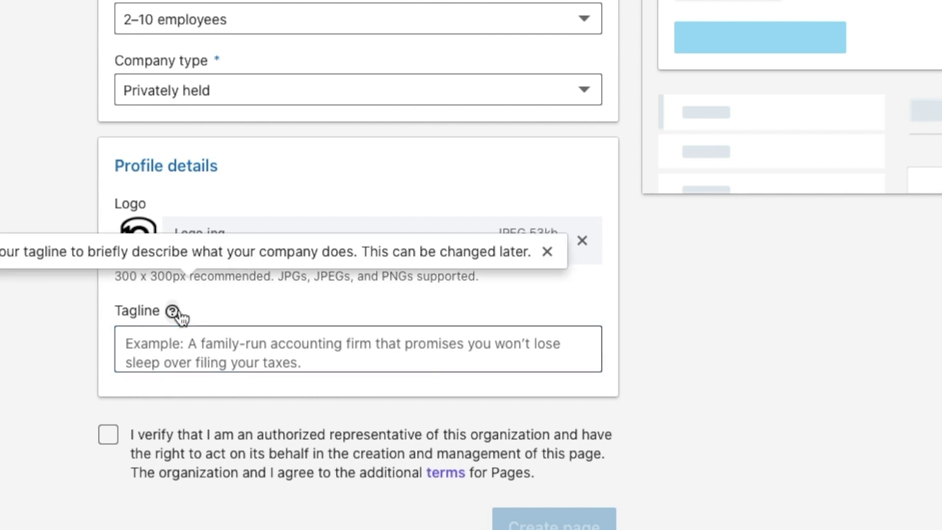
{"action": "left_click", "coordinate": [597, 352]}
{"action": "type", "text": "Your Remote Creative Wor"}
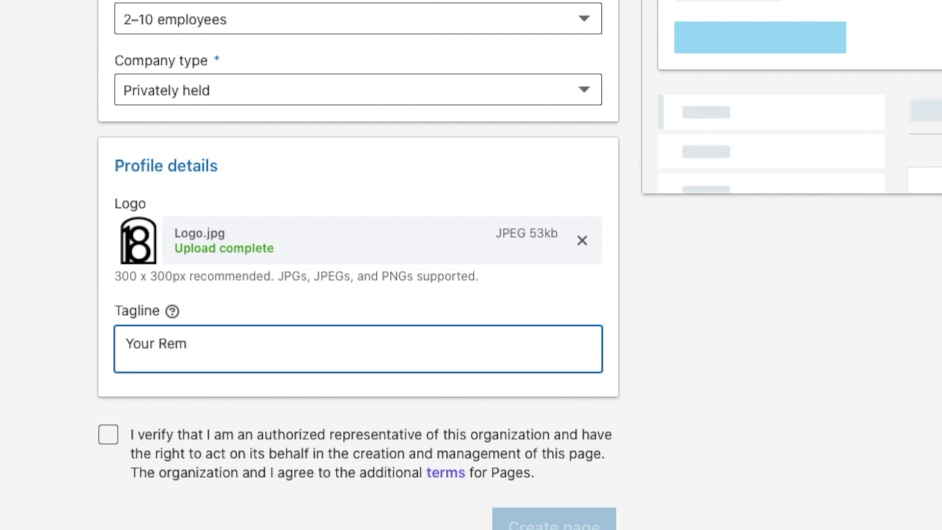
{"action": "type", "text": "kplace..."}
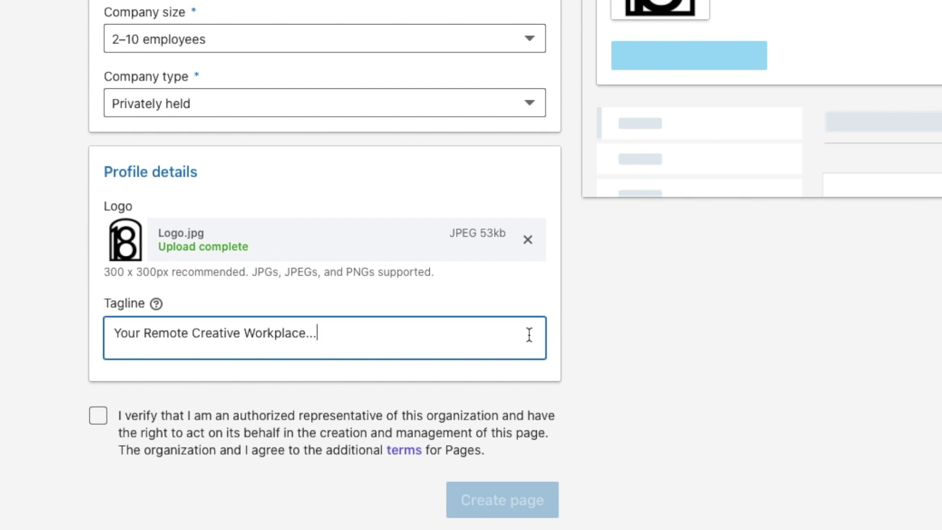
Verify being an authorized representative of the organization and create the company page.
{"action": "left_click", "coordinate": [97, 413]}
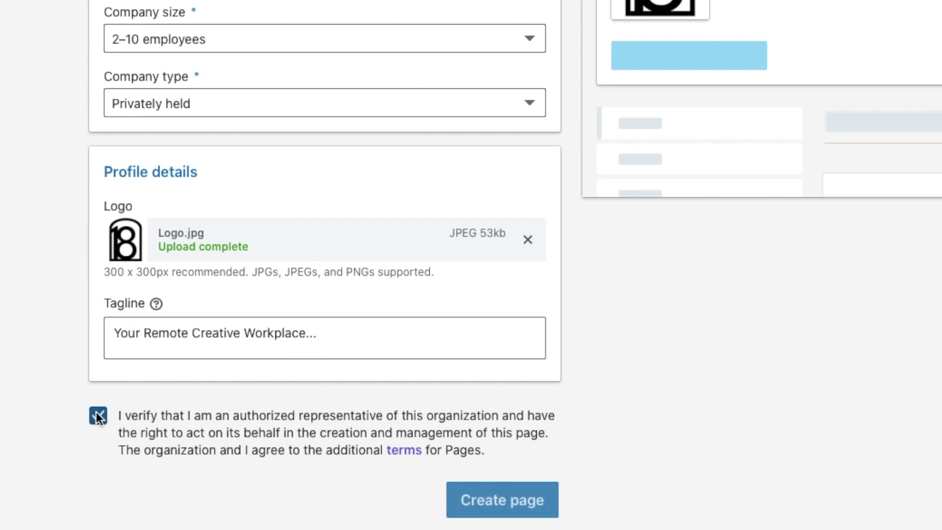
{"action": "left_click", "coordinate": [506, 502]}
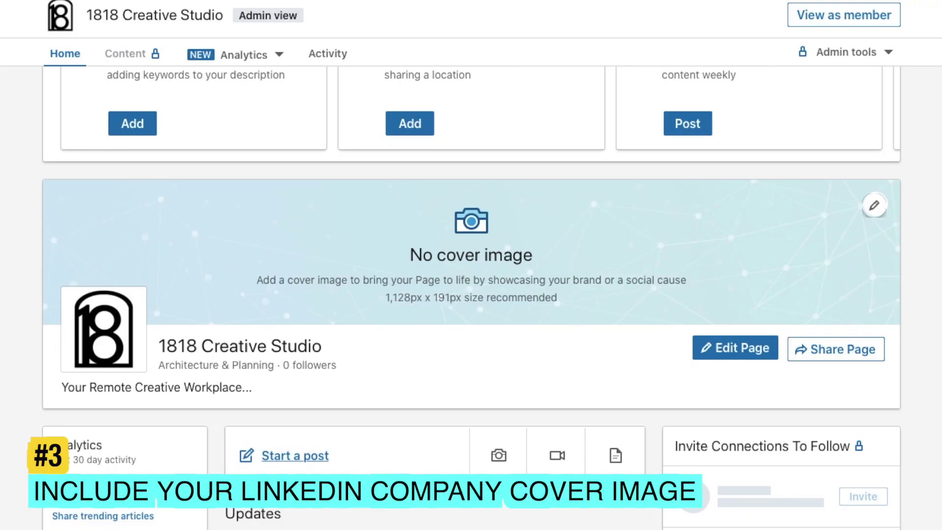
Upload "Your remote workspace.PNG" from the 1818 social media folder as the cover image, adjust its position and apply it.
{"action": "scroll", "coordinate": [470, 294], "scroll_direction": "down", "scroll_amount": 1}
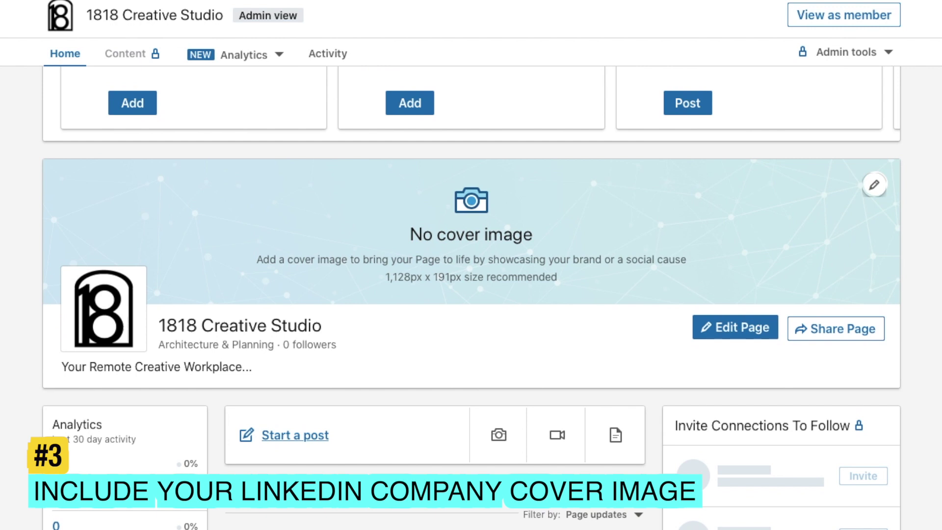
{"action": "scroll", "coordinate": [780, 325], "scroll_direction": "down", "scroll_amount": 2}
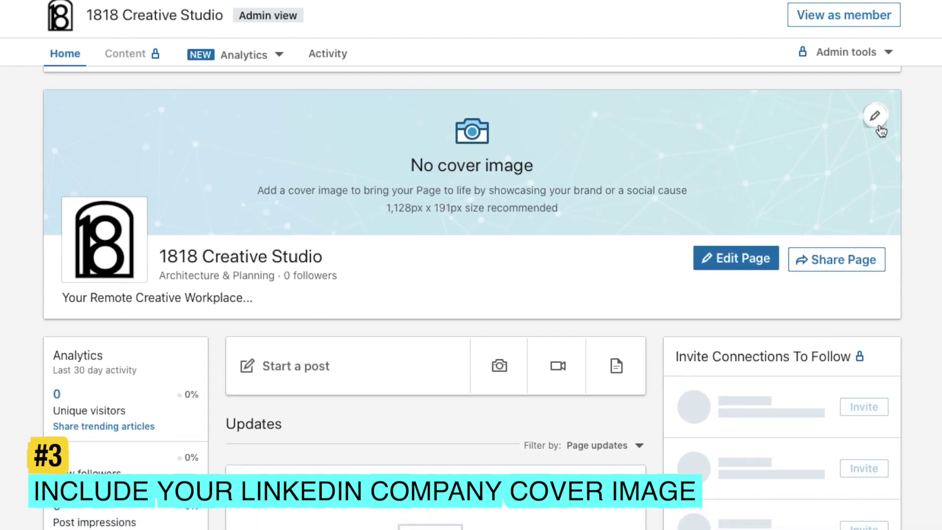
{"action": "left_click", "coordinate": [874, 119]}
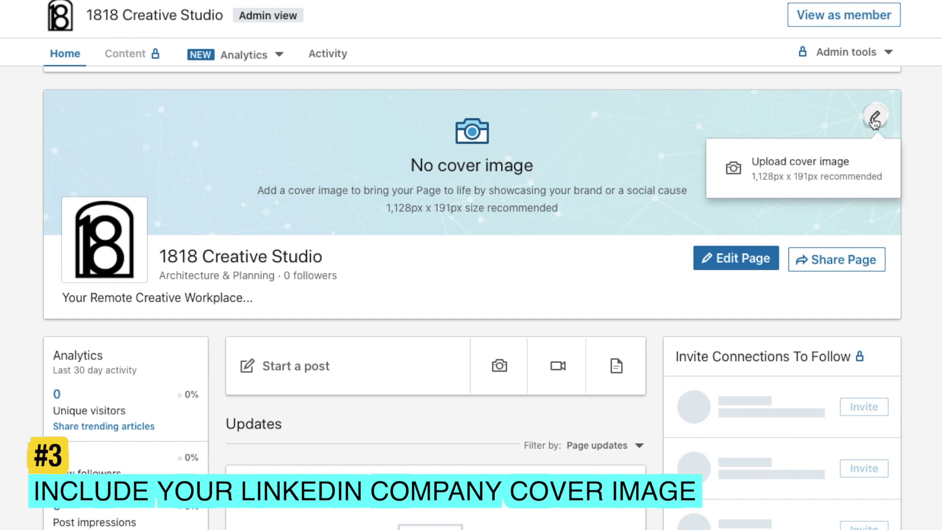
{"action": "left_click", "coordinate": [805, 177]}
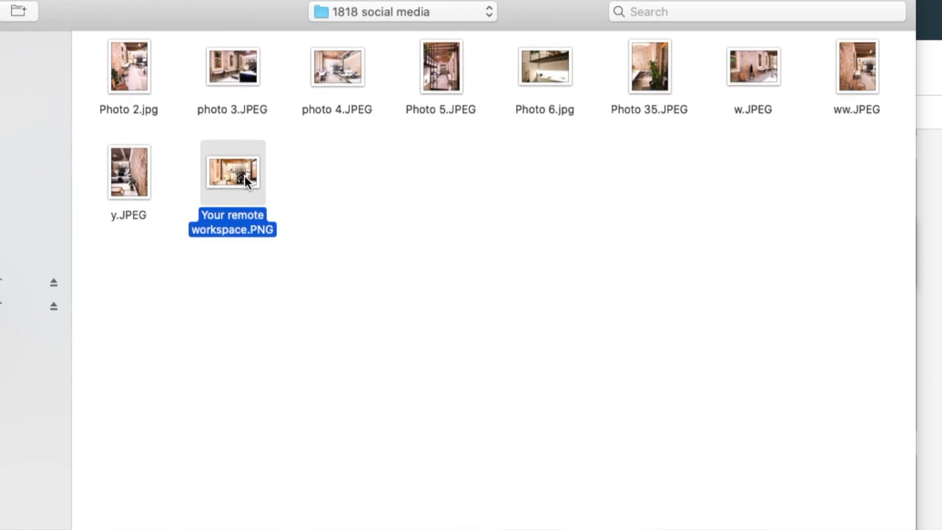
{"action": "double_click", "coordinate": [244, 175]}
{"action": "left_click_drag", "start_coordinate": [718, 218], "coordinate": [718, 237]}
{"action": "left_click", "coordinate": [877, 129]}
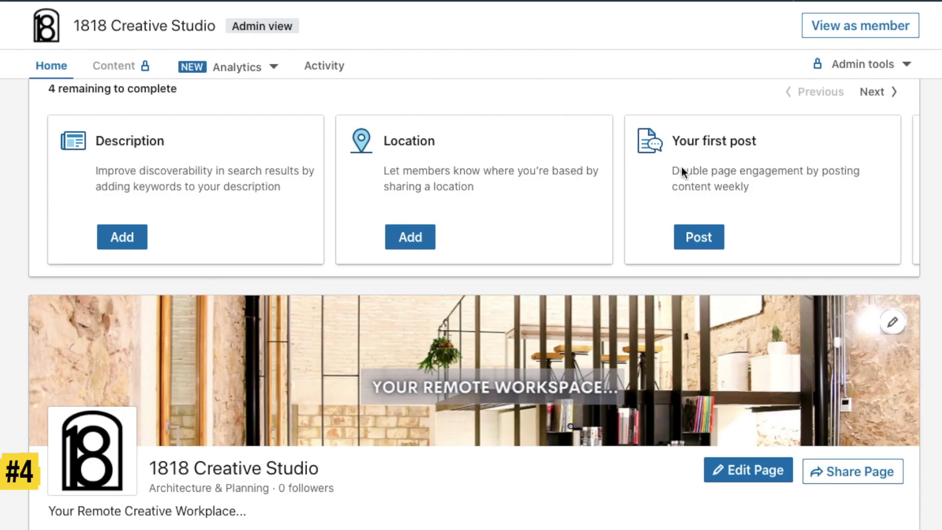
{"action": "scroll", "coordinate": [616, 193], "scroll_direction": "down", "scroll_amount": 1}
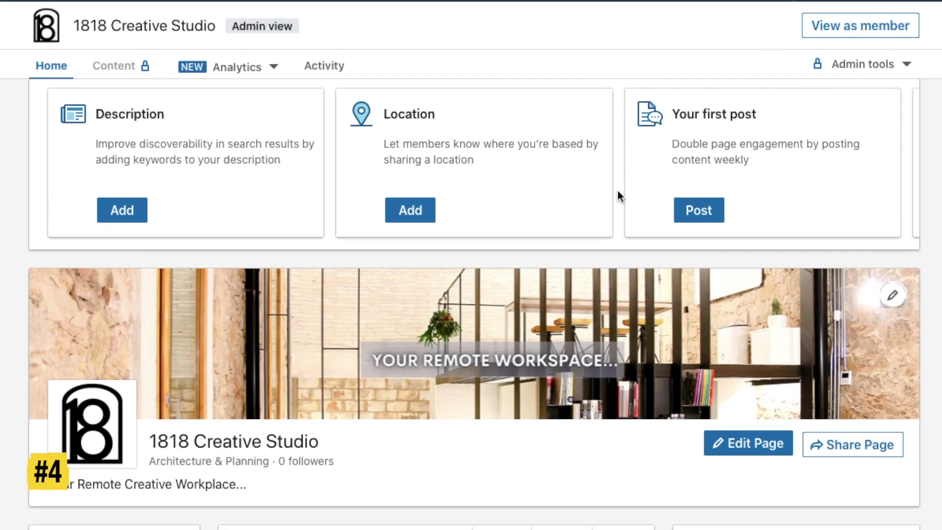
{"action": "scroll", "coordinate": [616, 193], "scroll_direction": "up", "scroll_amount": 2}
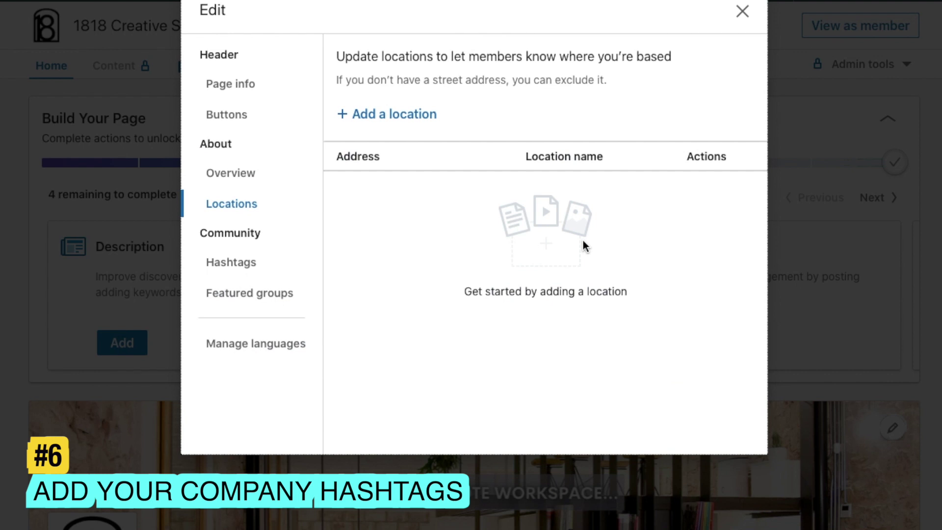
Add the suggested hashtag #1818creativestudio to the page's community hashtags.
{"action": "left_click", "coordinate": [229, 267]}
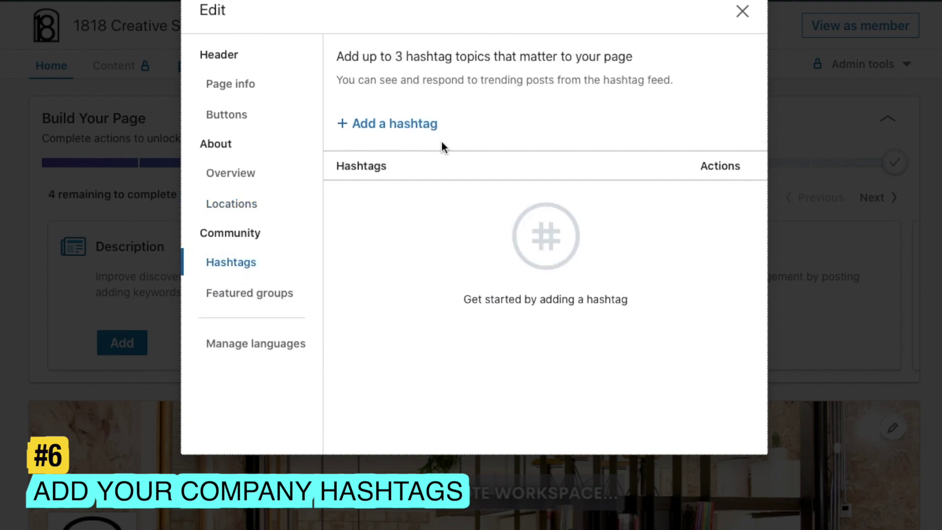
{"action": "left_click", "coordinate": [427, 132]}
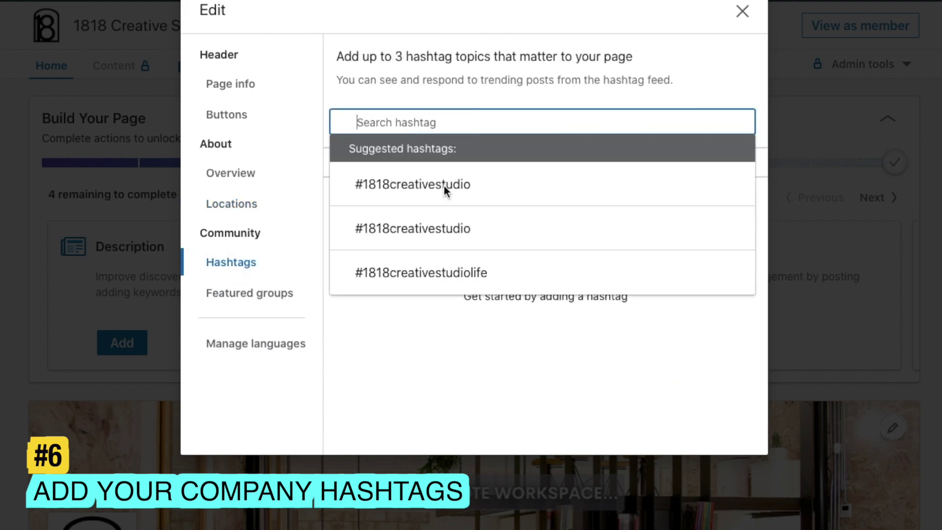
{"action": "left_click", "coordinate": [430, 196]}
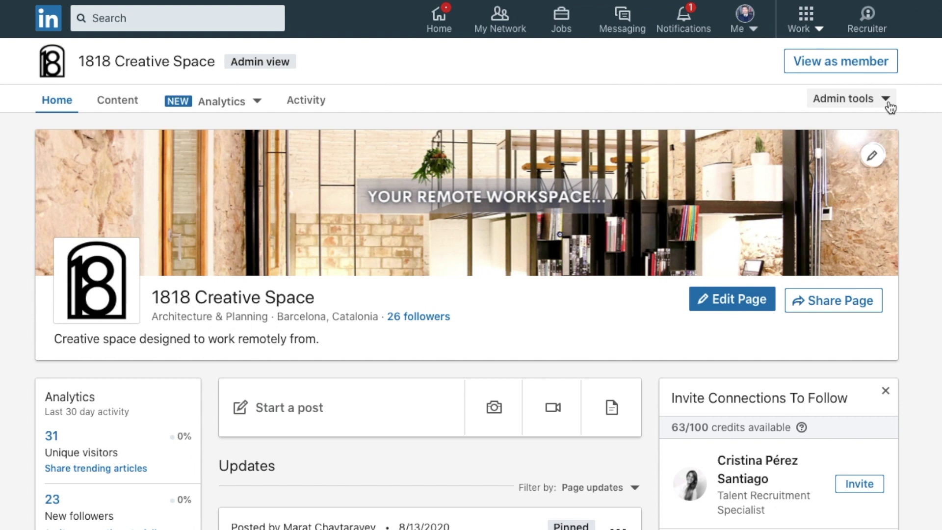
In the page's admin management, search for a connection by first name and select the match as a new designated admin.
{"action": "left_click", "coordinate": [888, 105]}
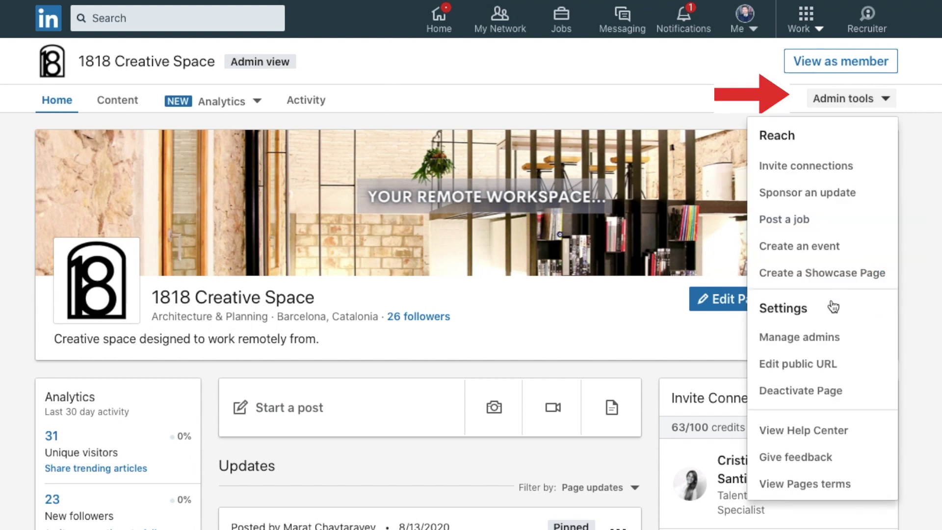
{"action": "left_click", "coordinate": [815, 341]}
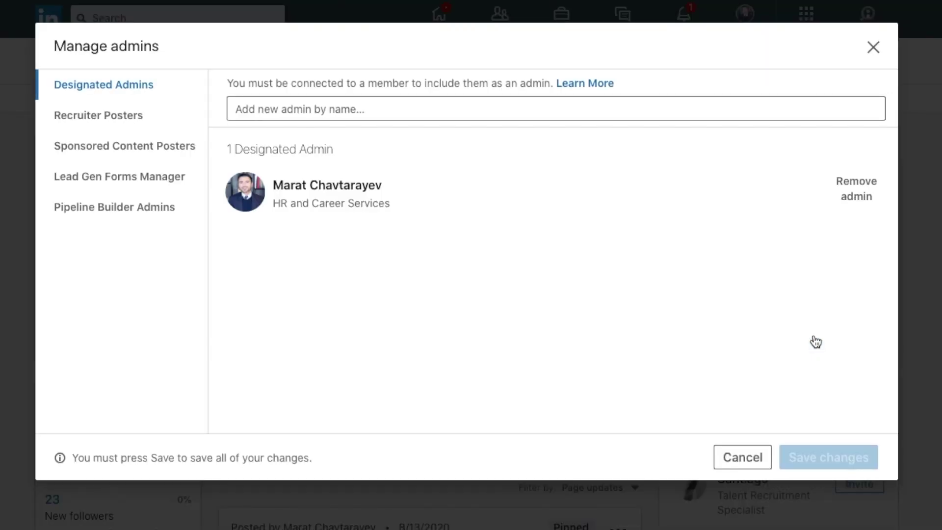
{"action": "left_click", "coordinate": [357, 109]}
{"action": "type", "text": "Elvina"}
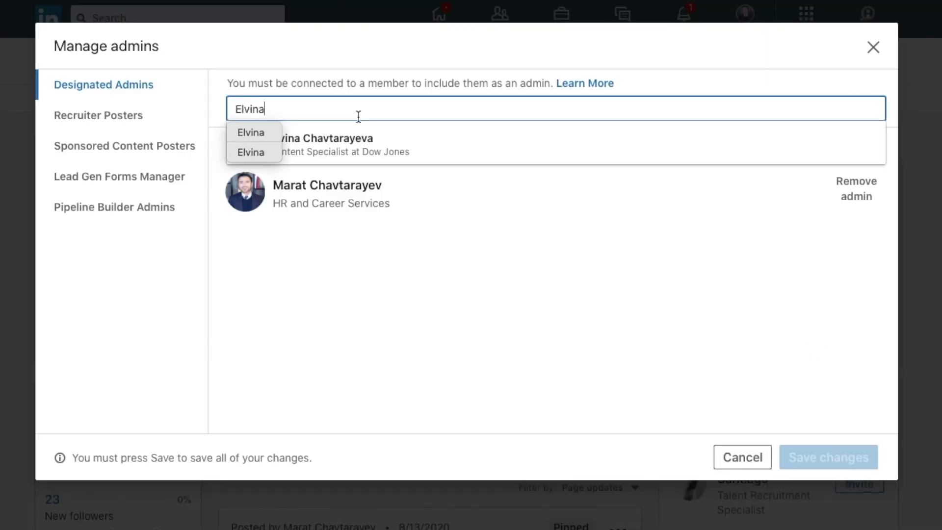
{"action": "left_click", "coordinate": [379, 157]}
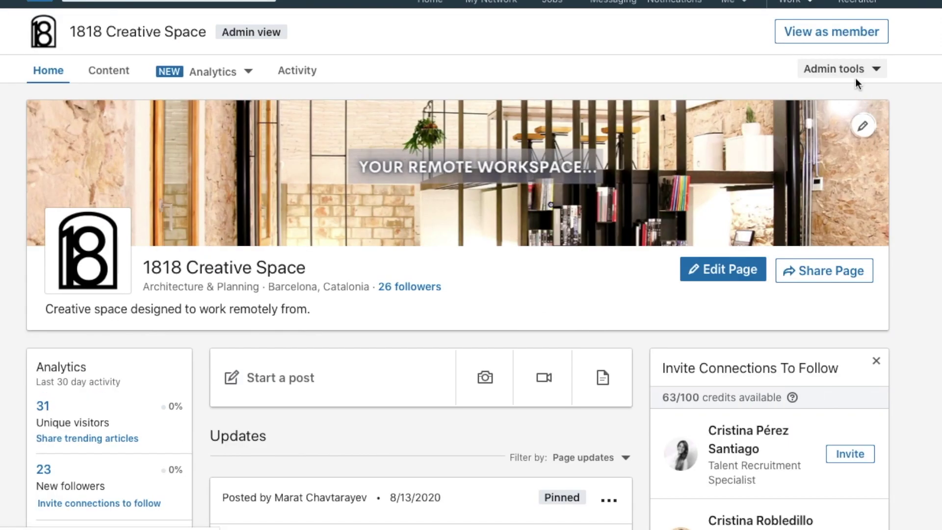
View the 1818 Creative Space page as a member and follow it.
{"action": "left_click", "coordinate": [837, 32]}
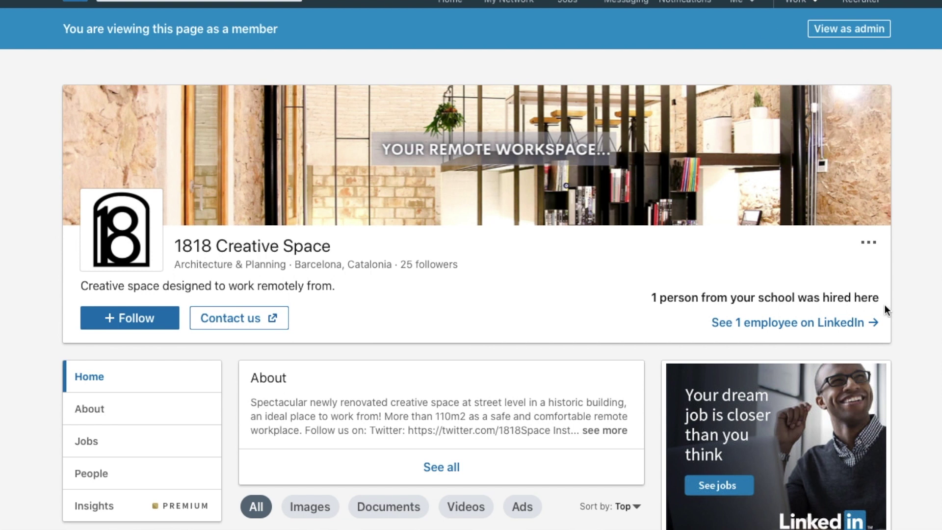
{"action": "left_click", "coordinate": [143, 329]}
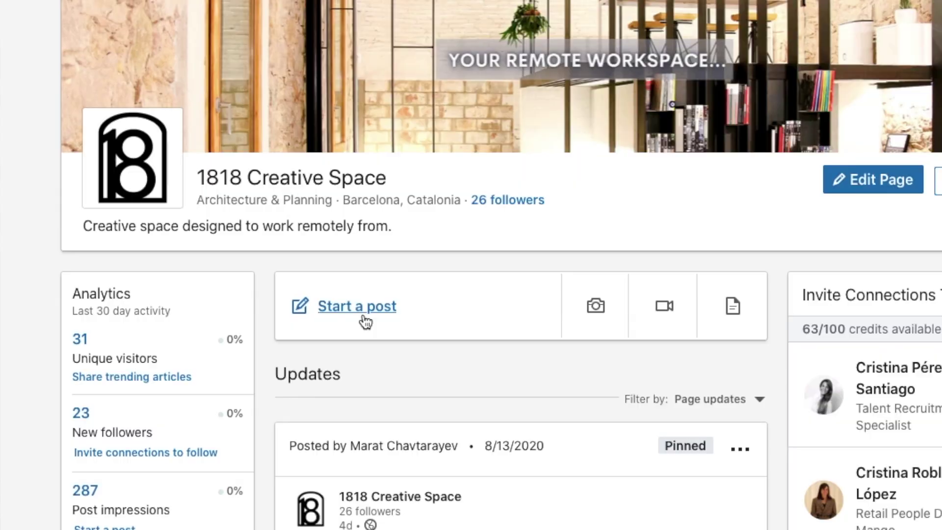
Start a new post on the 1818 Creative Space page from the admin view.
{"action": "left_click", "coordinate": [362, 319]}
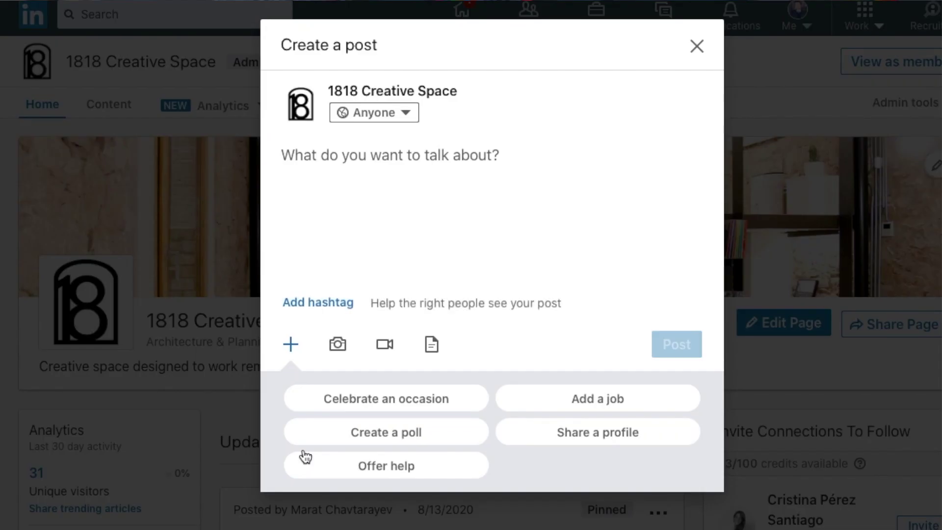